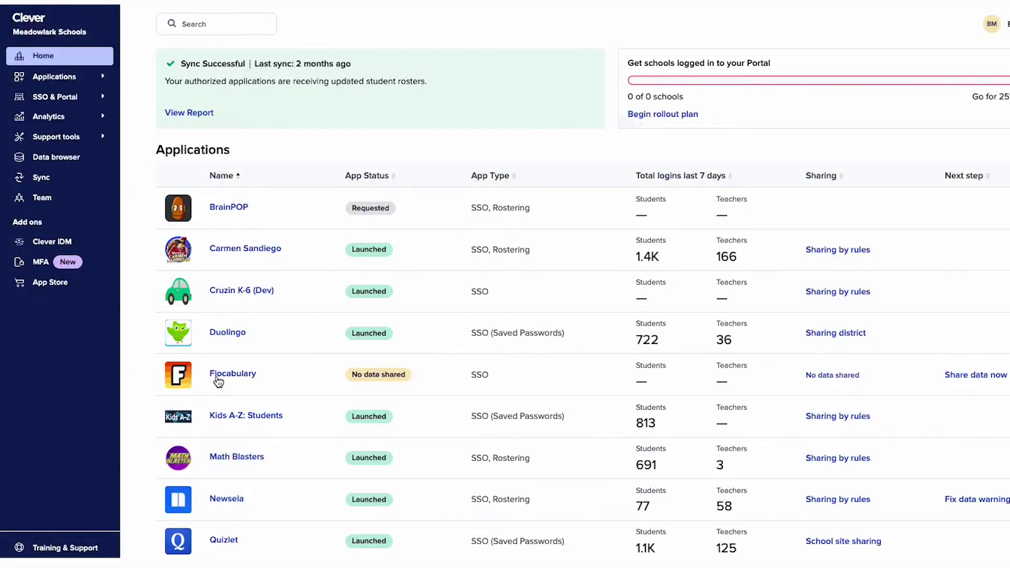
Open Flocabulary's app page from the district Applications table
click(218, 380)
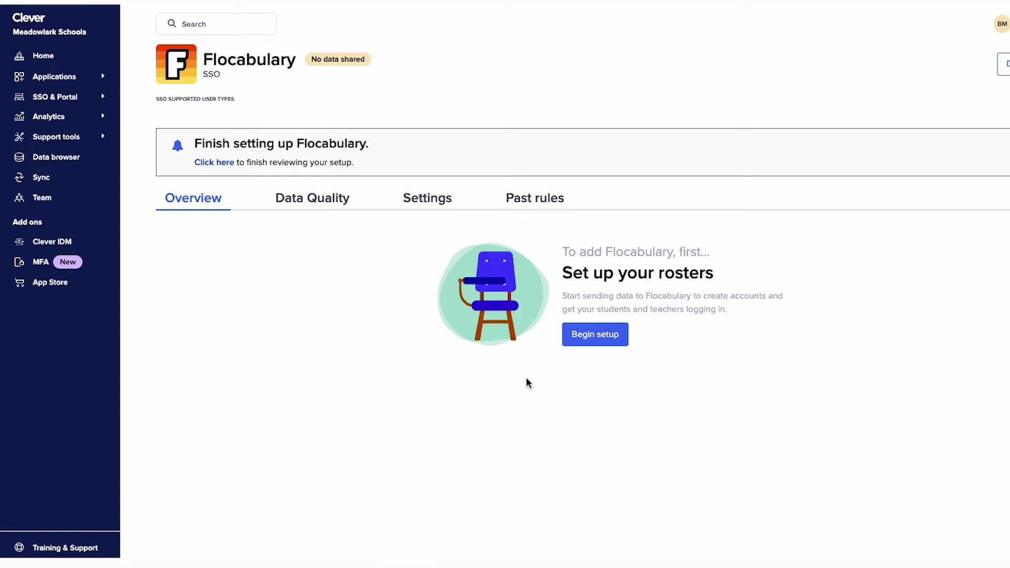
Start Flocabulary roster setup with new app-specific settings for everyone in specific schools
click(571, 344)
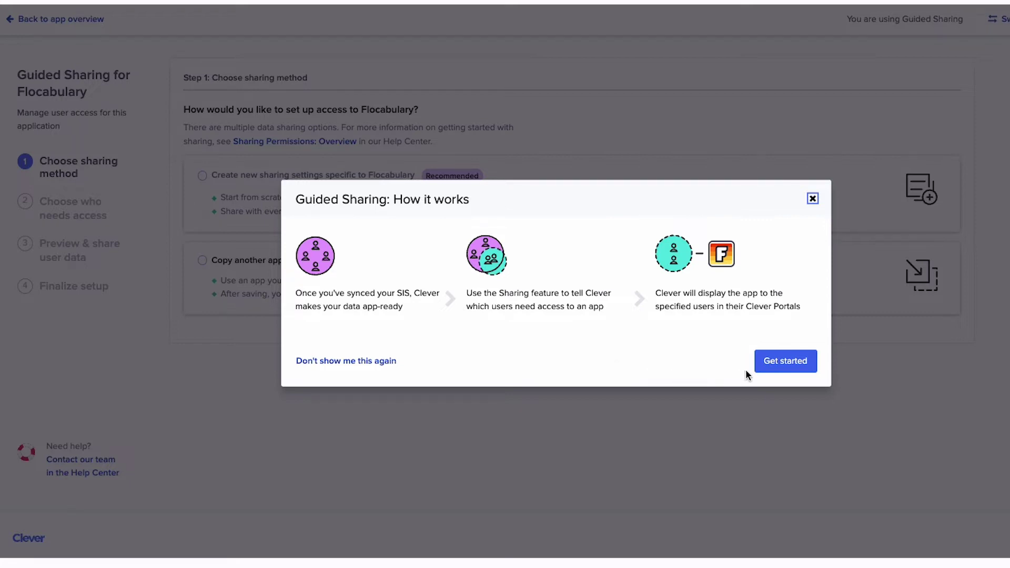
click(785, 360)
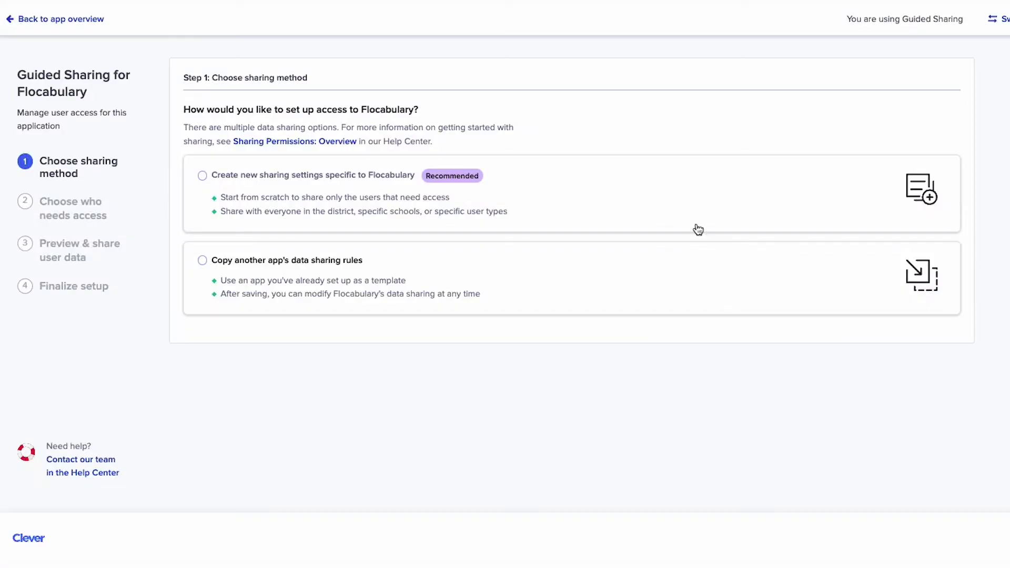
click(686, 206)
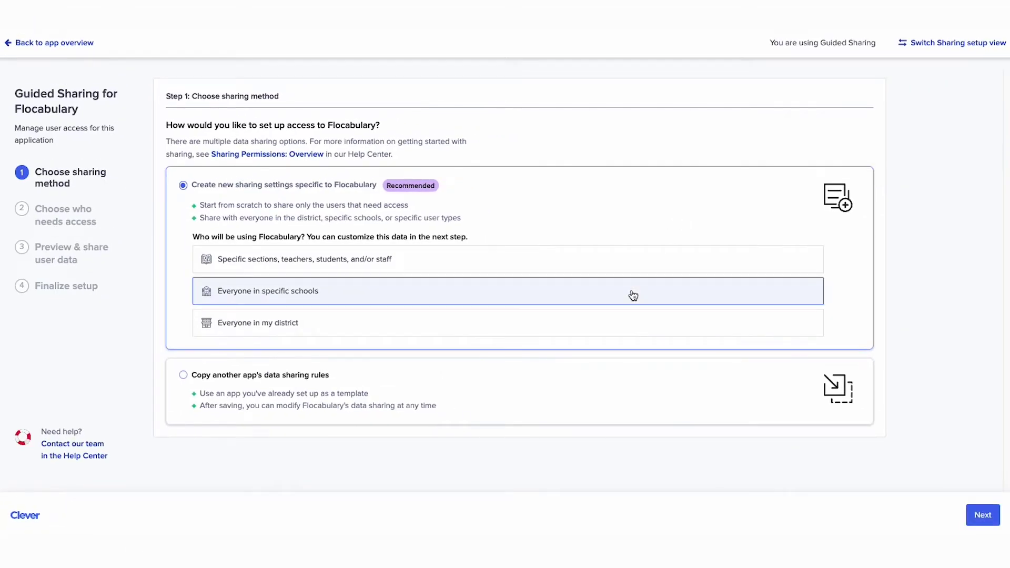
click(983, 514)
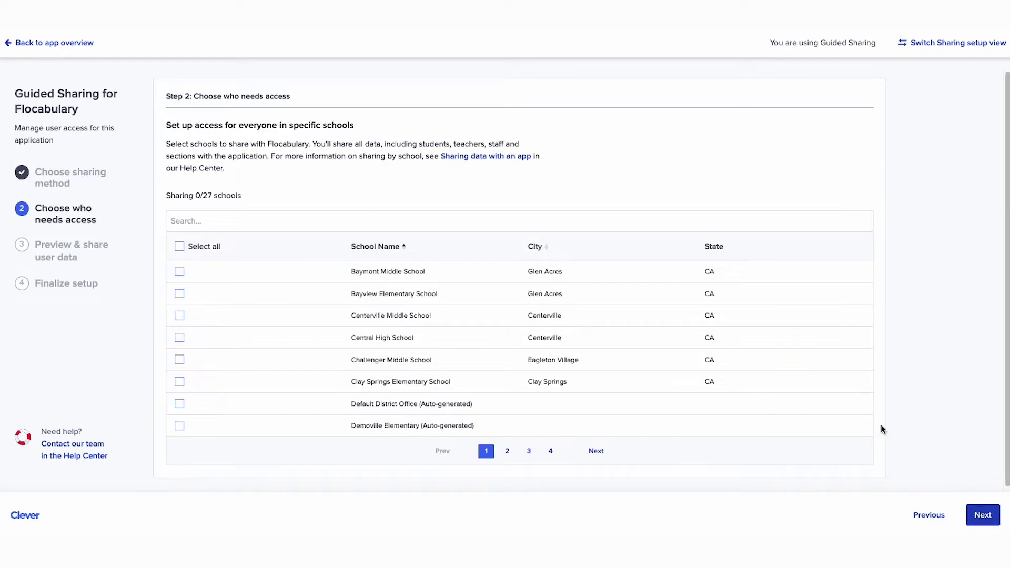
Select the schools including Centerville Middle, preview the data and share it with Flocabulary
click(181, 316)
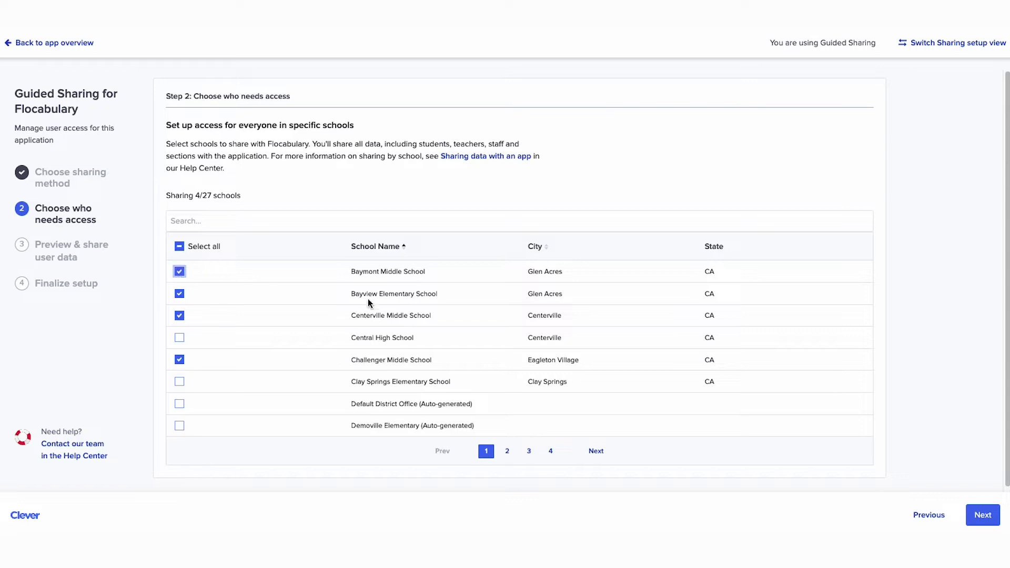
click(981, 515)
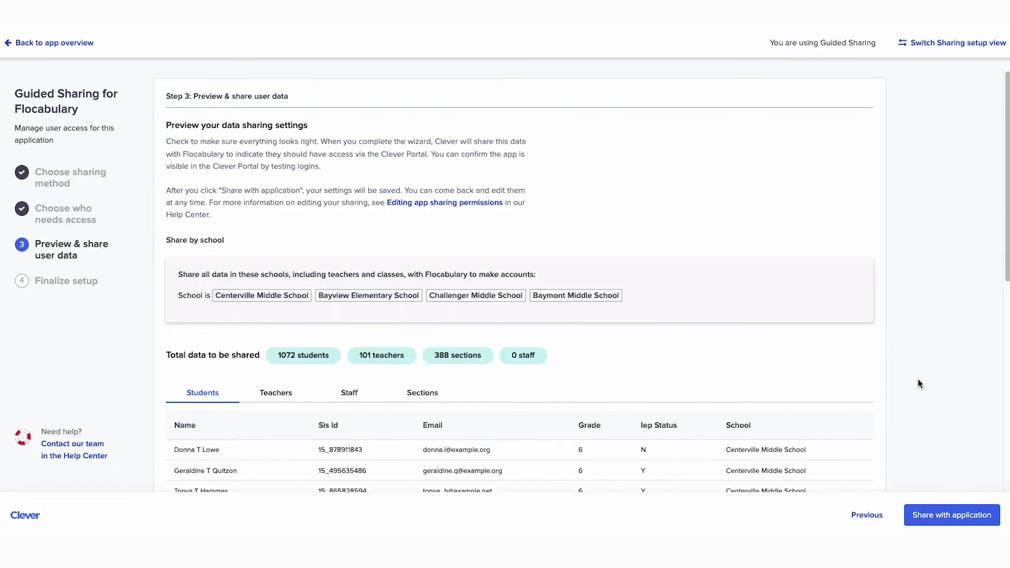
scroll(918, 384, down, 2)
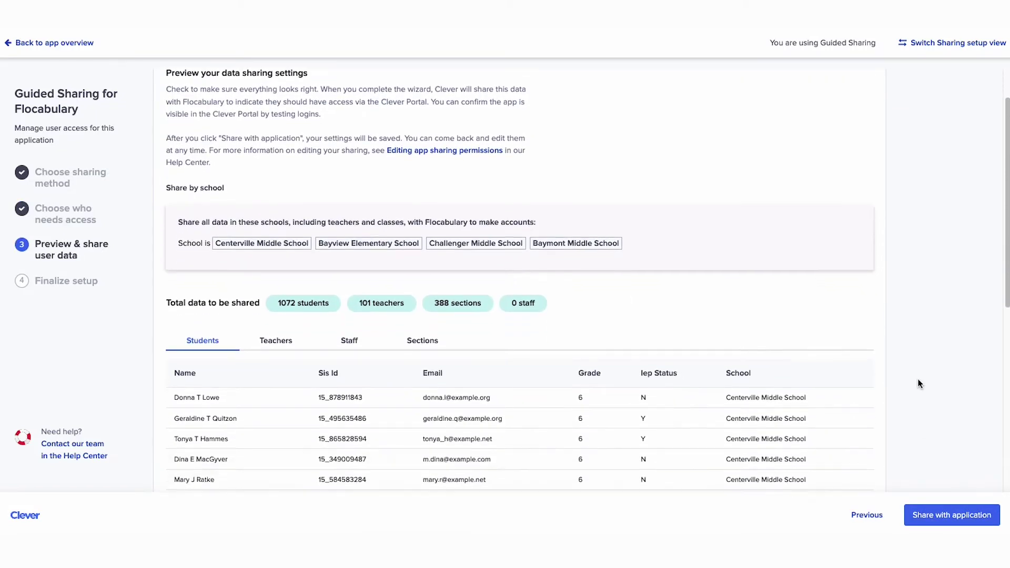
scroll(919, 384, down, 2)
scroll(919, 383, down, 2)
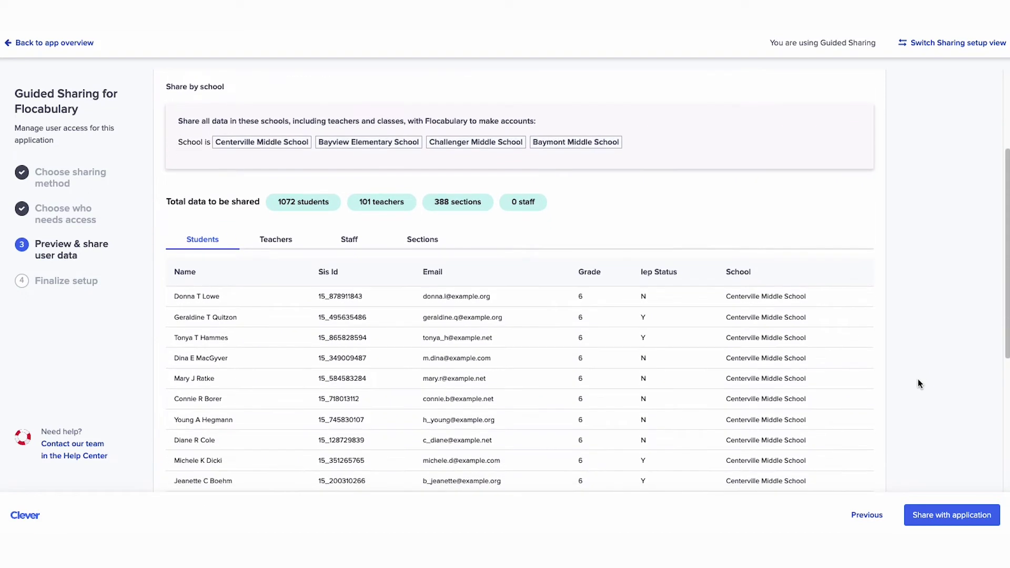
click(968, 510)
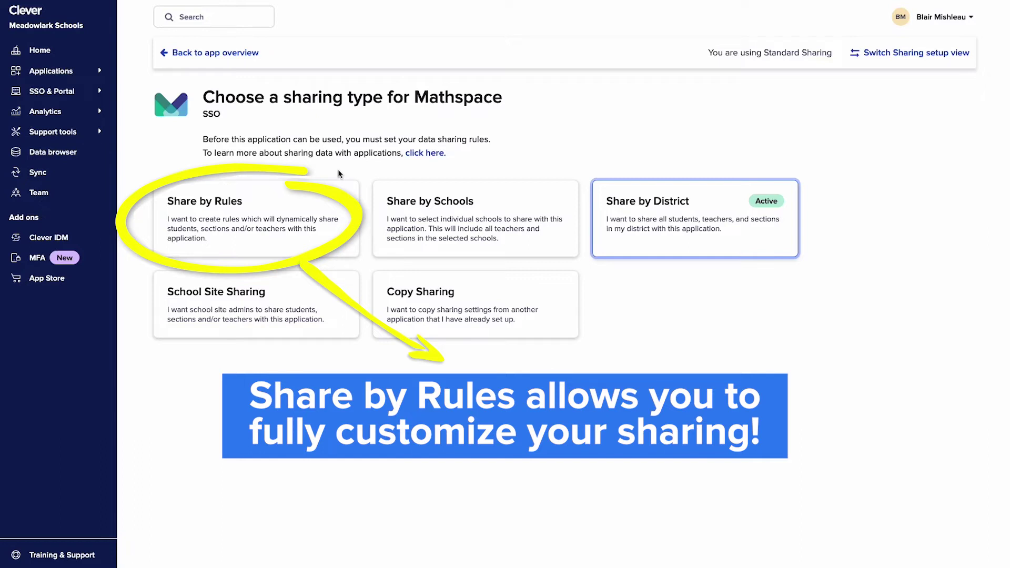
Choose rule-based sharing for Mathspace
click(314, 206)
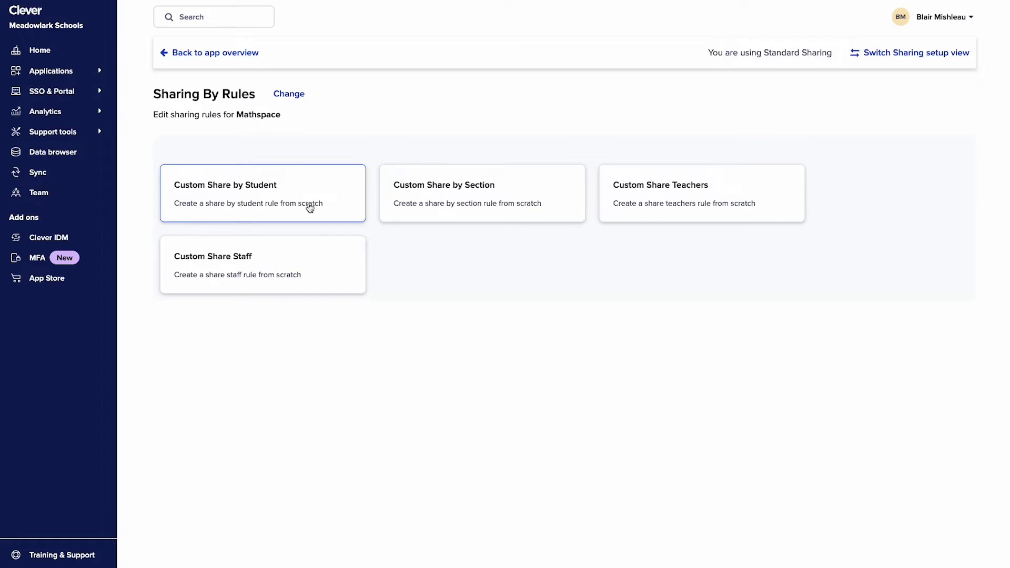
Create a Mathspace sections rule filtering Subject to math
click(461, 213)
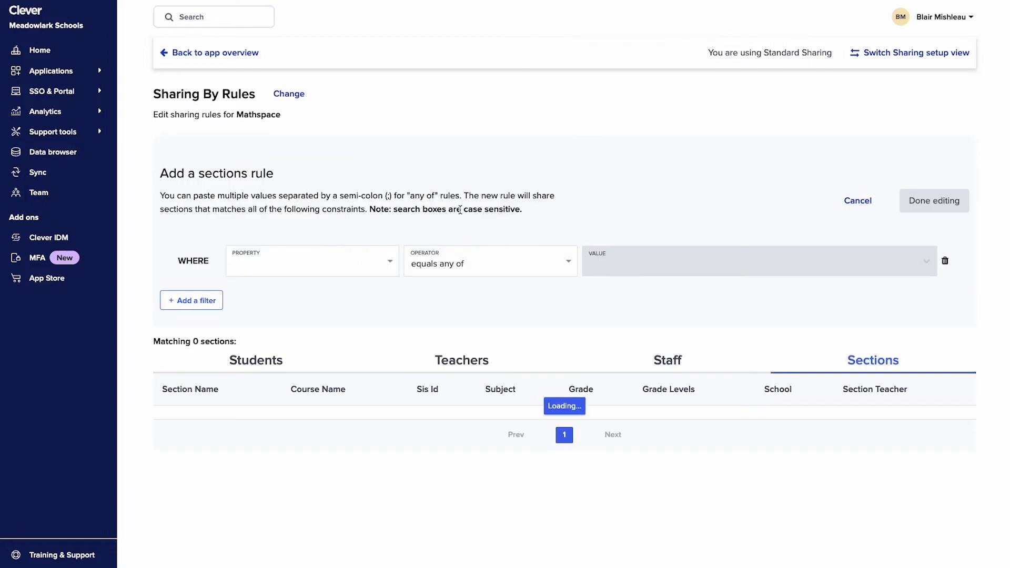
click(389, 261)
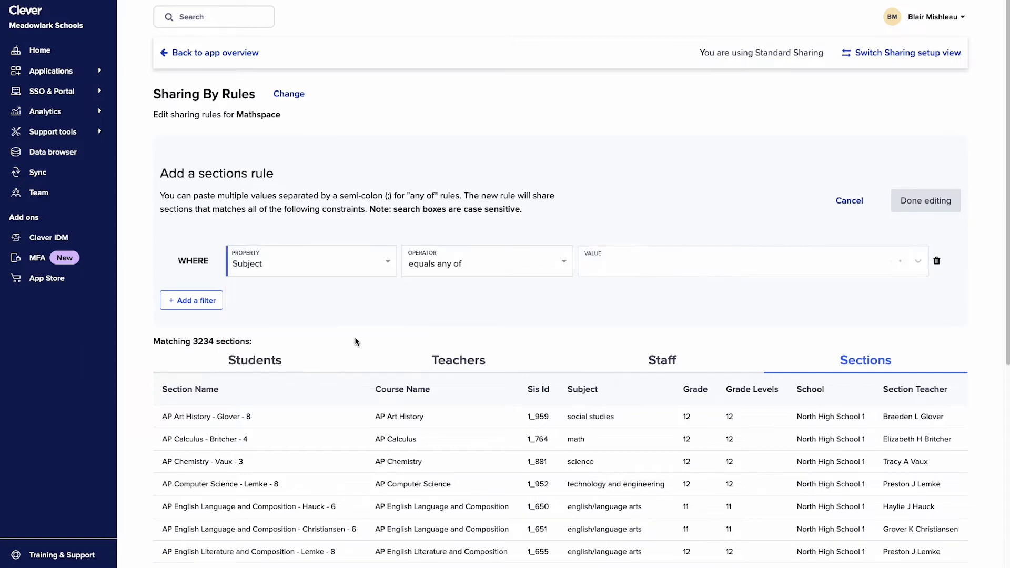
click(607, 260)
text(m)
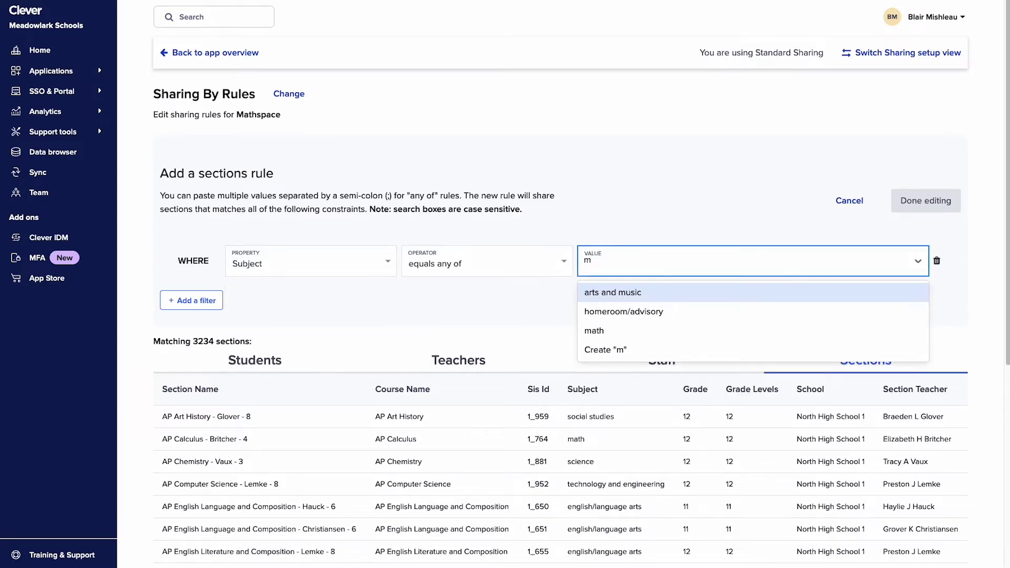
click(624, 330)
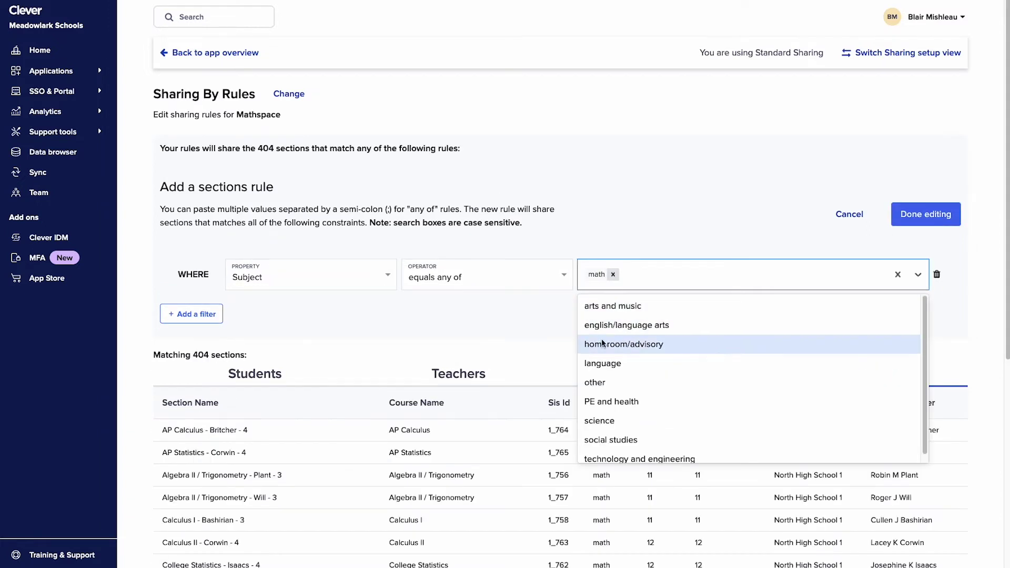
click(552, 341)
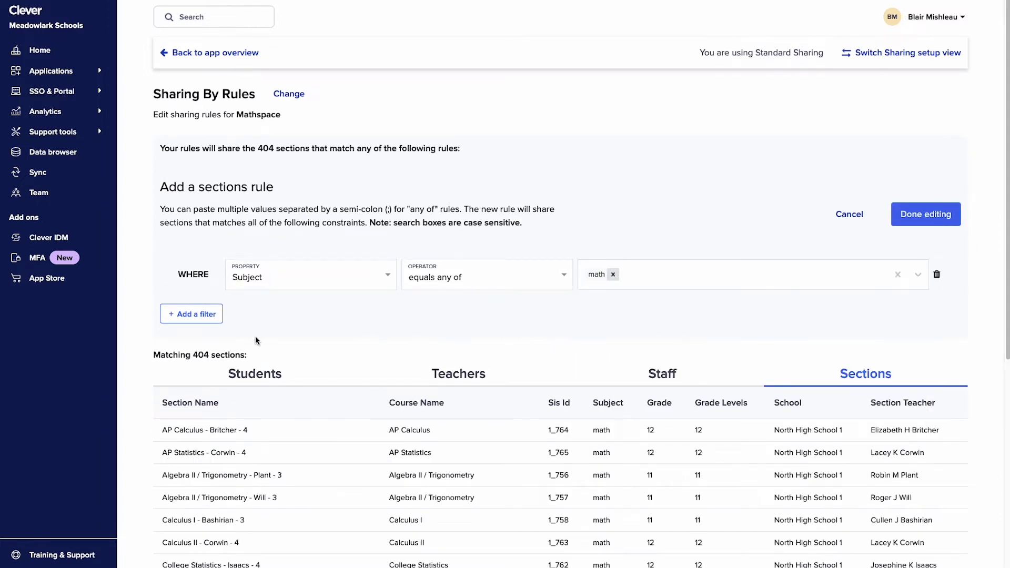
Add a Student Grades filter for grades 9, 10, 11 and 12 and finish editing the rule
click(191, 314)
click(268, 327)
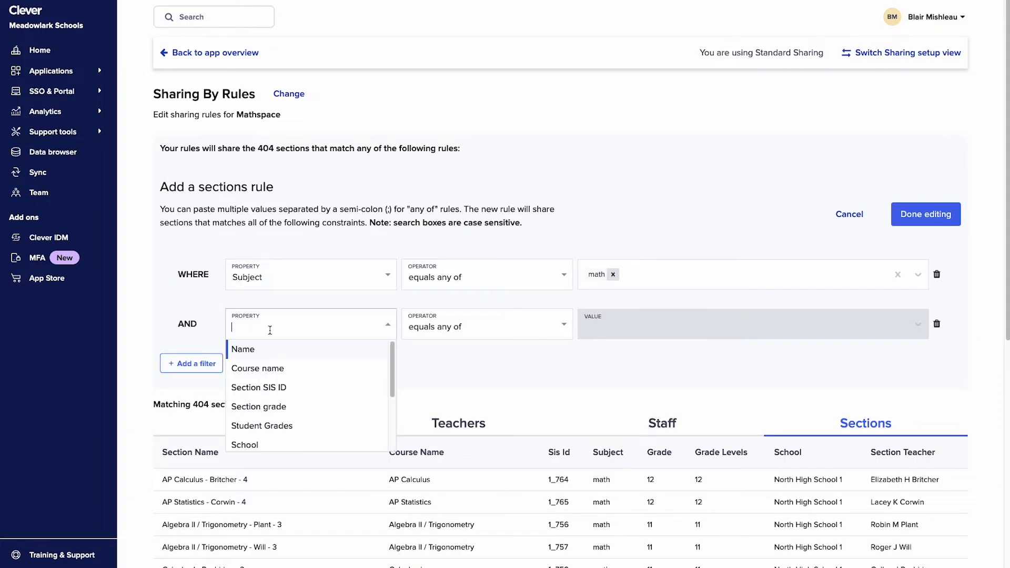
click(283, 427)
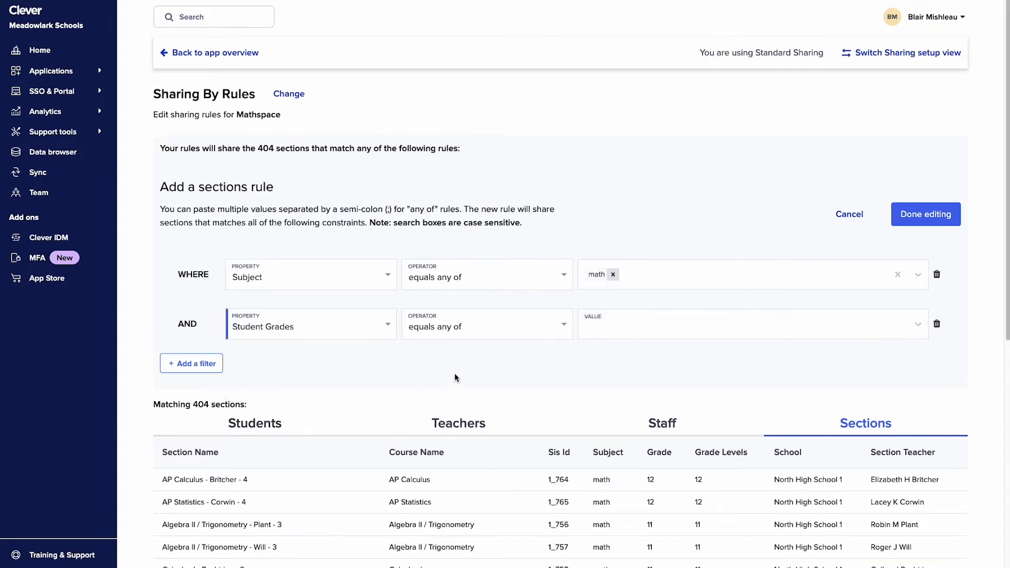
click(612, 330)
text(9)
key(Return)
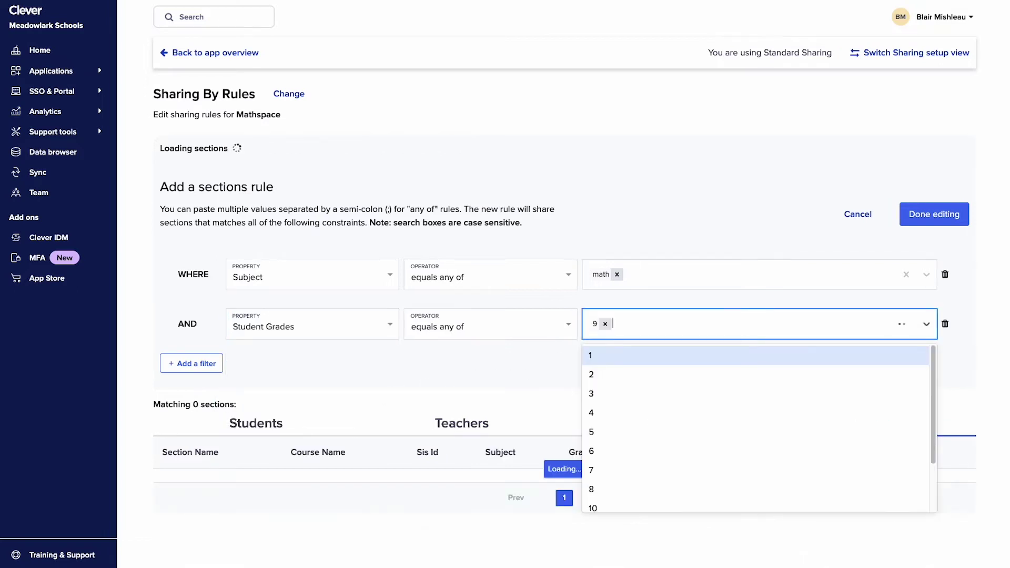
text( 10)
key(Return)
text(11)
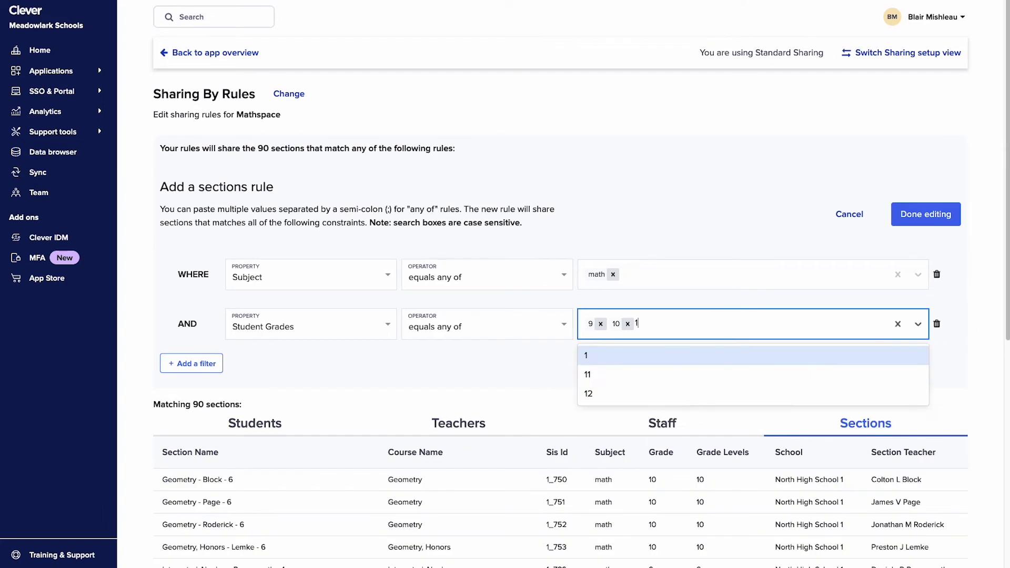
key(Return)
text(12)
key(Return)
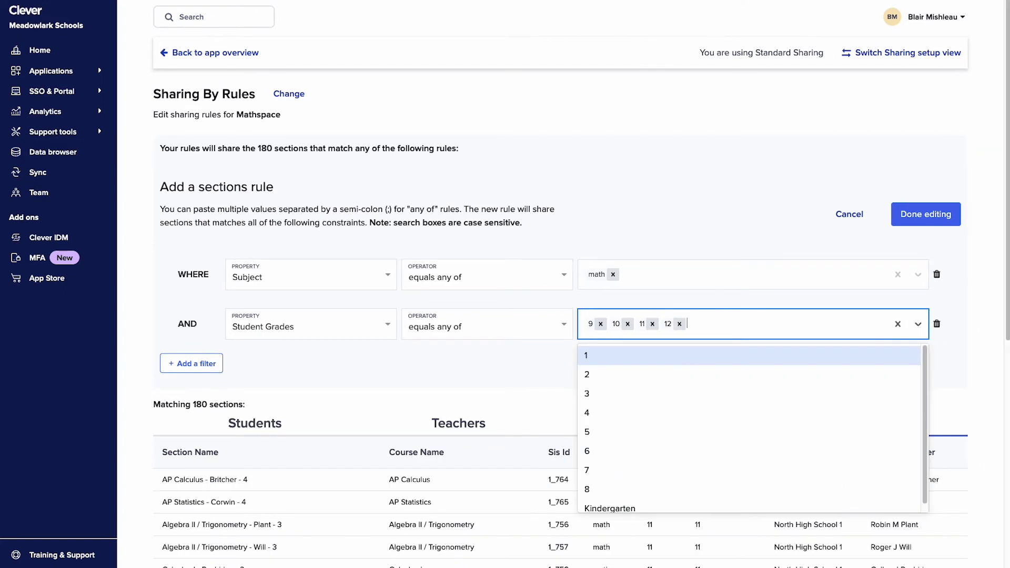
click(665, 227)
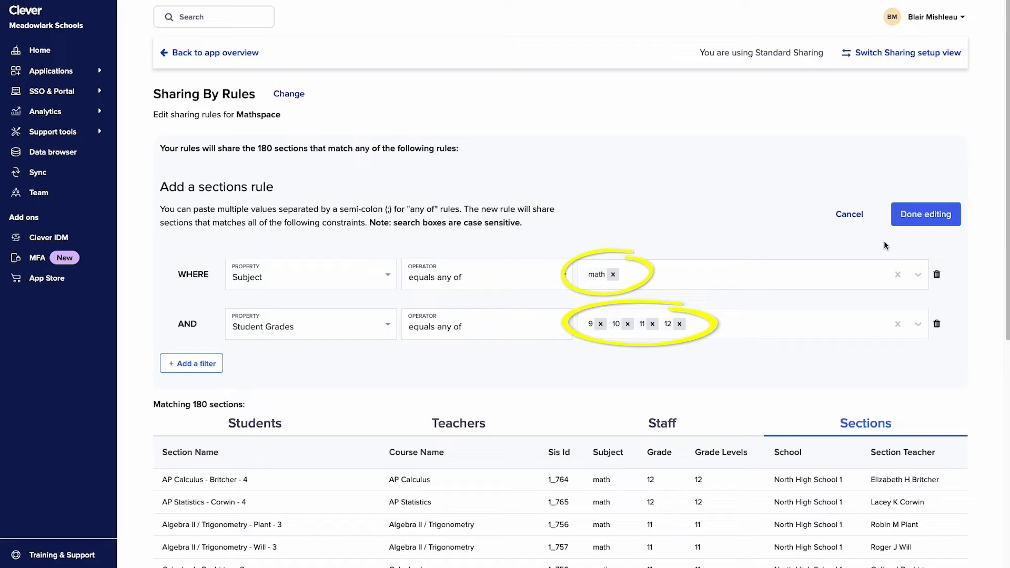
click(925, 214)
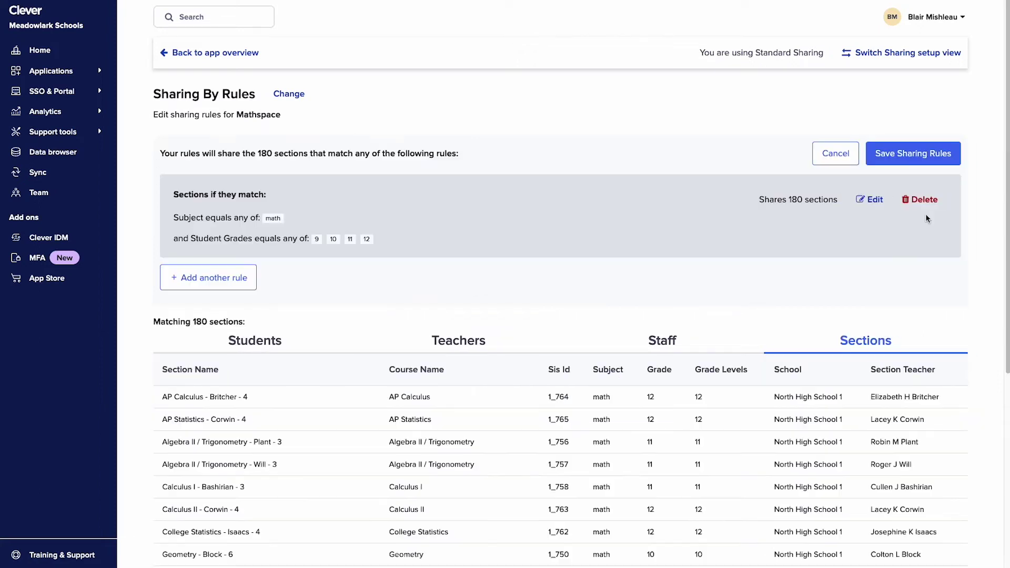
Save and confirm the math grades 9–12 rule, then reopen the rules to add another
click(935, 163)
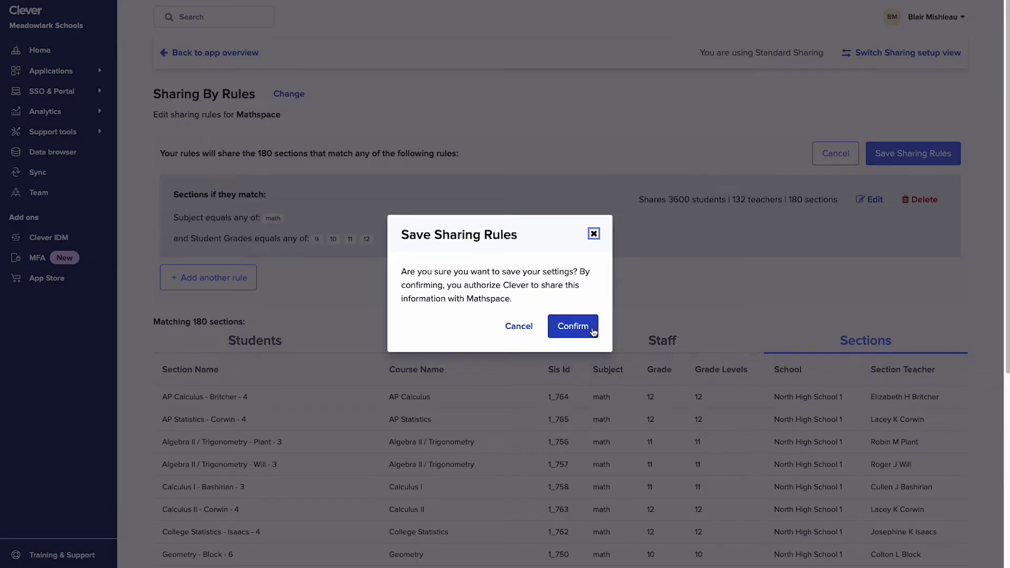
click(572, 326)
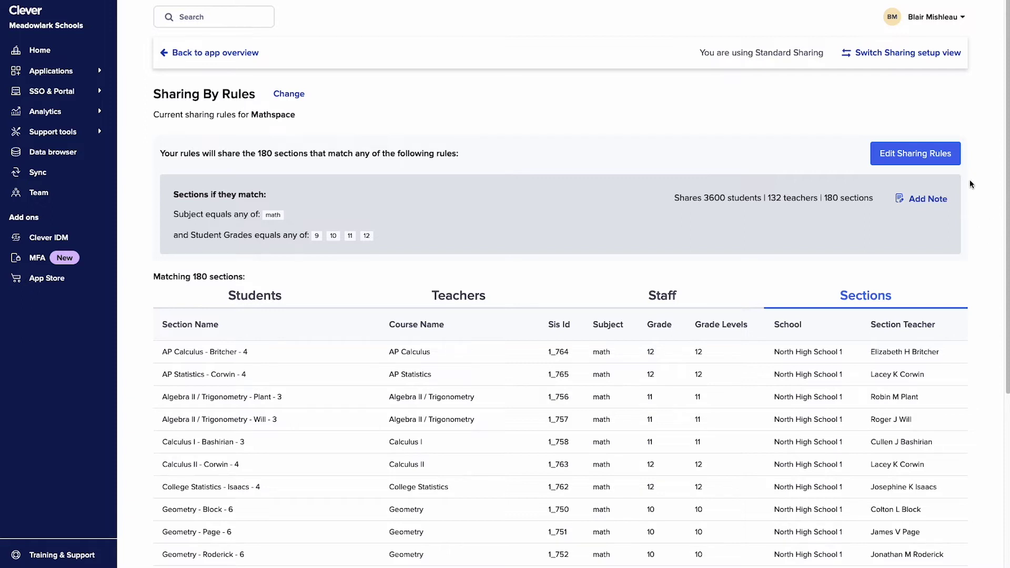
click(914, 154)
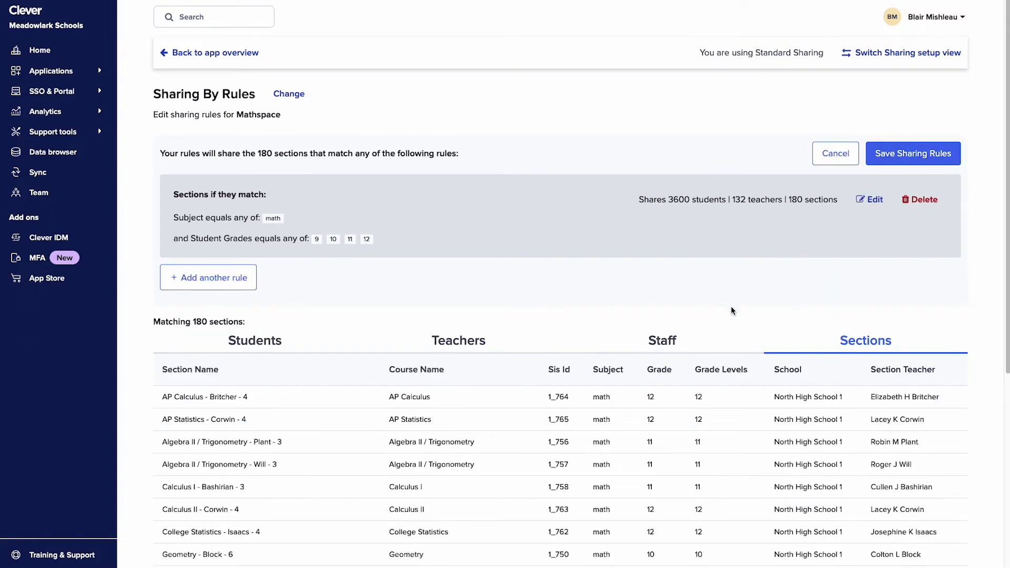
click(207, 277)
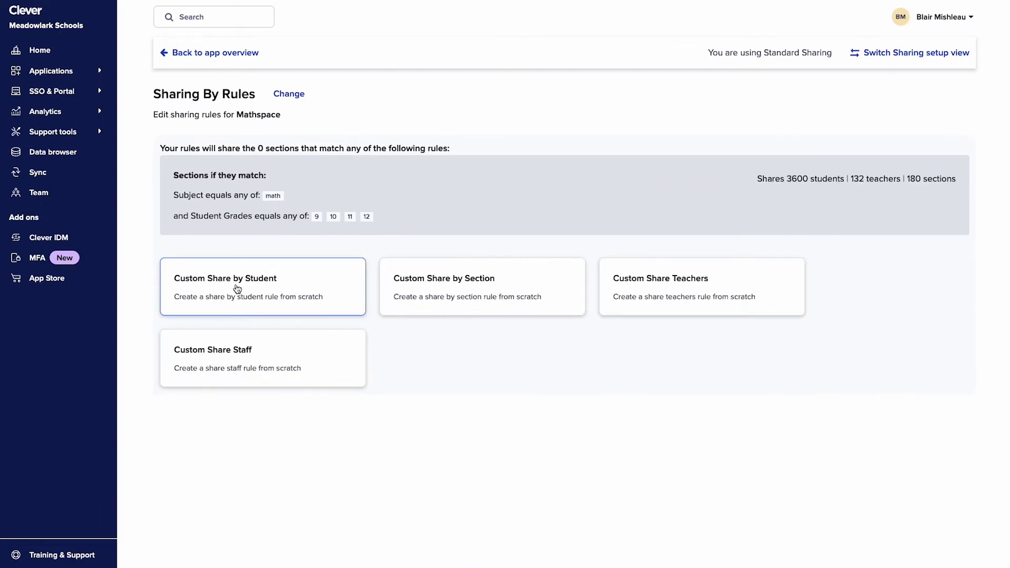
Create a second sections rule filtering Subject to technology and engineering
click(442, 301)
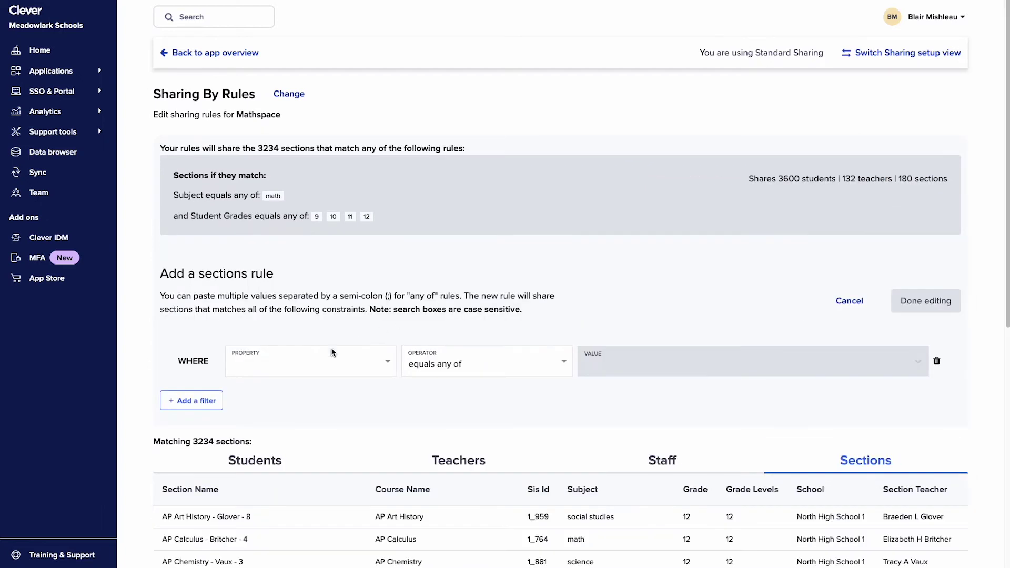
scroll(318, 358, down, 2)
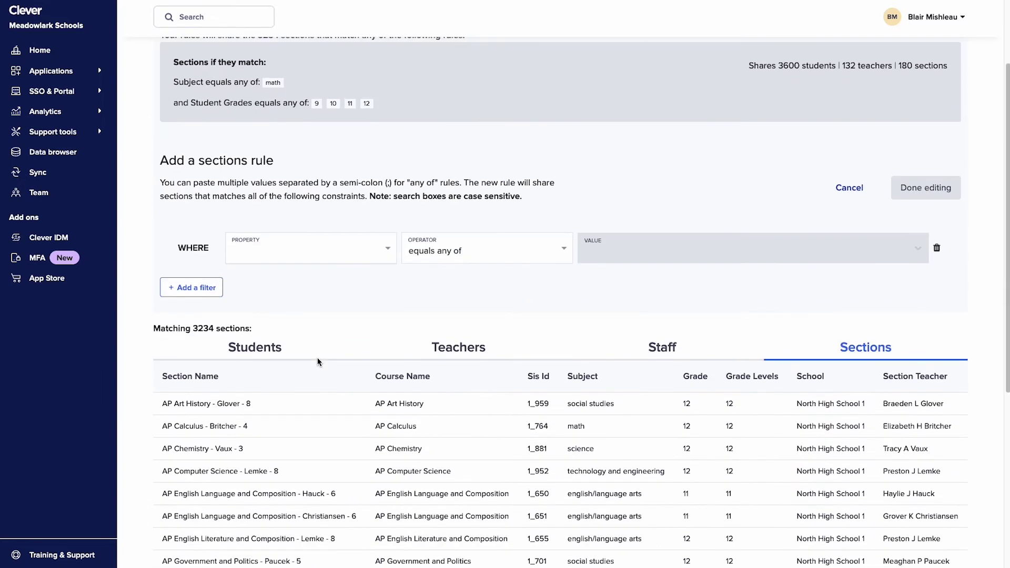
click(322, 252)
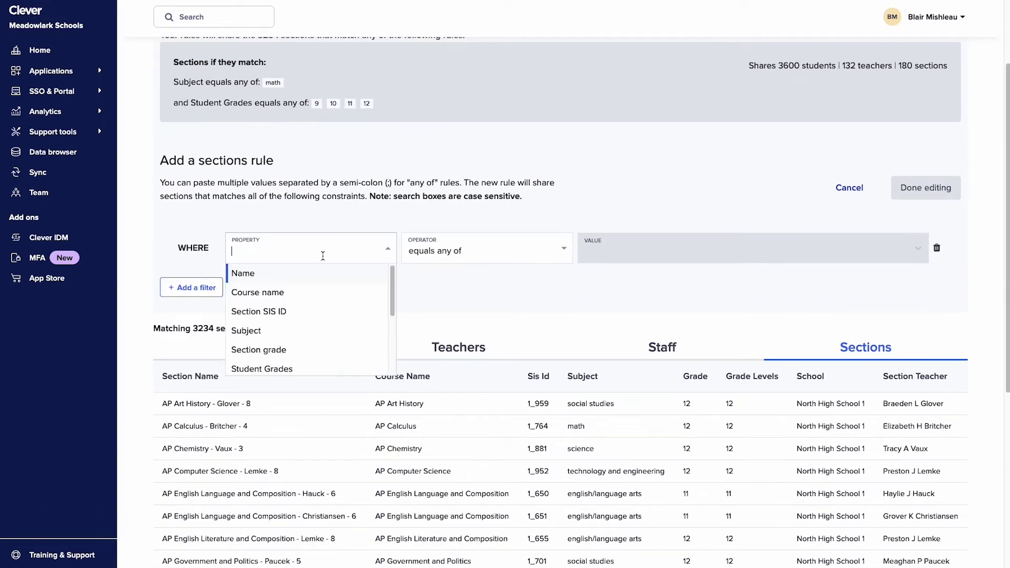
click(340, 330)
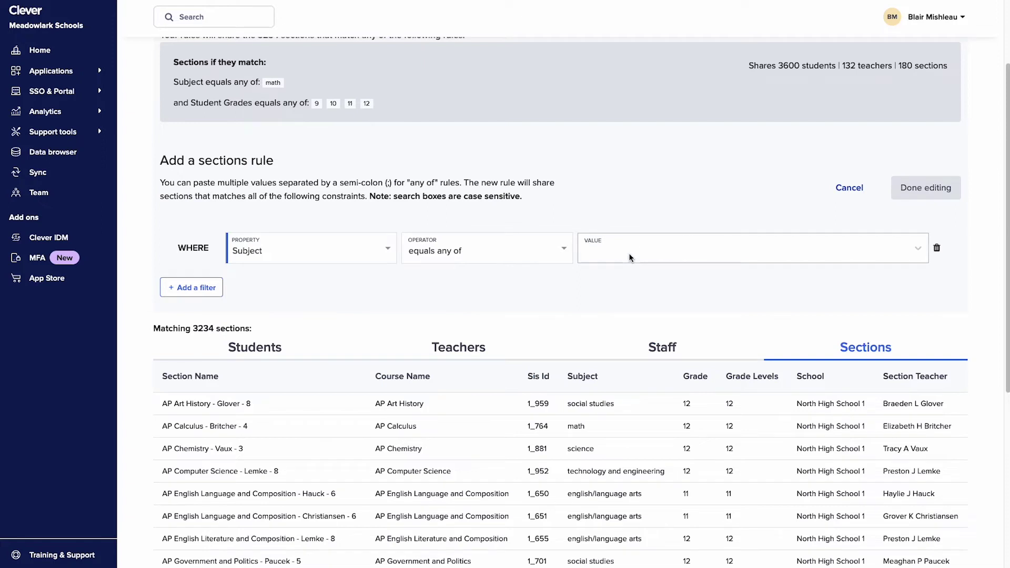
click(750, 248)
text(te)
click(661, 279)
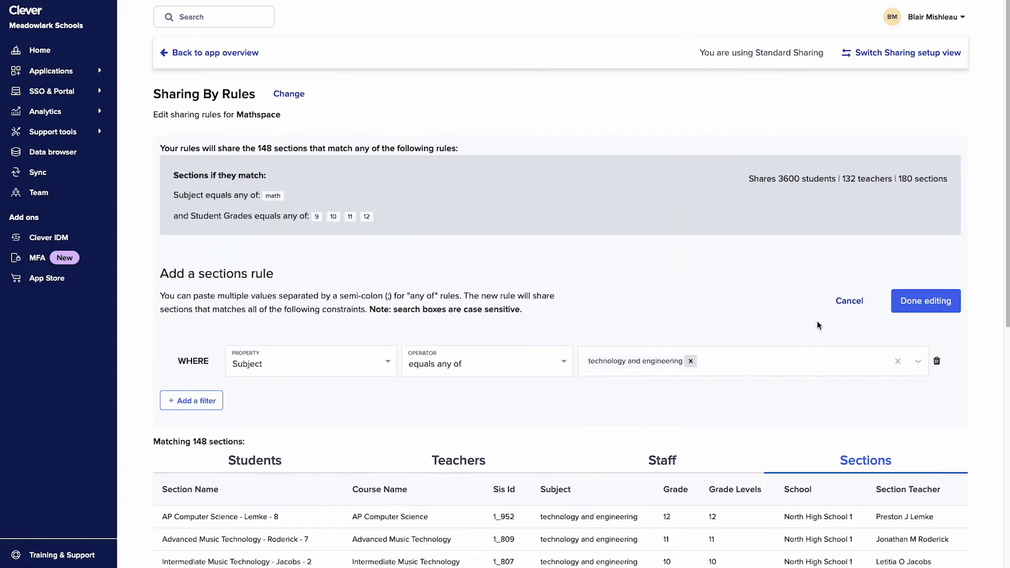
click(926, 300)
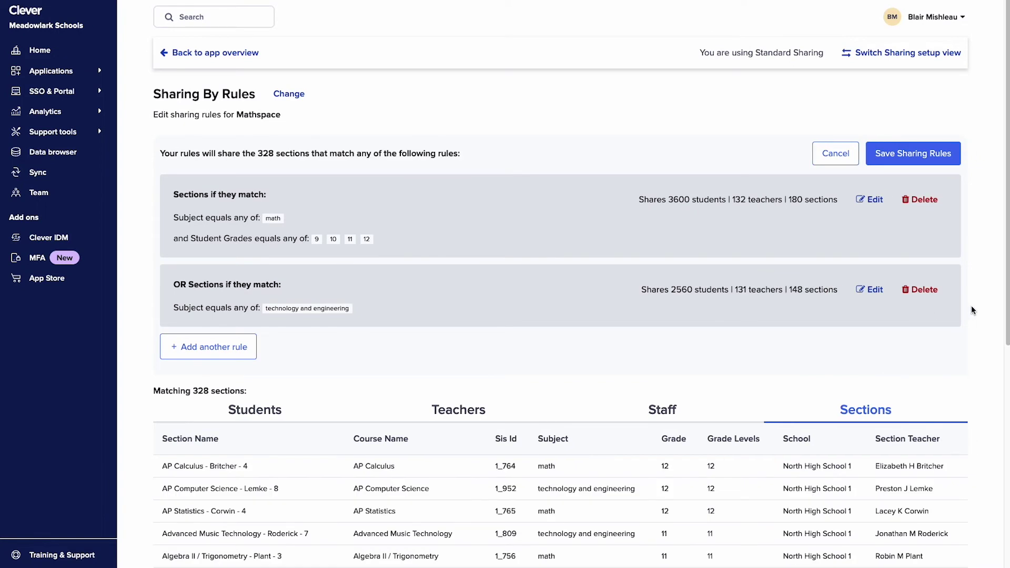
scroll(971, 305, down, 2)
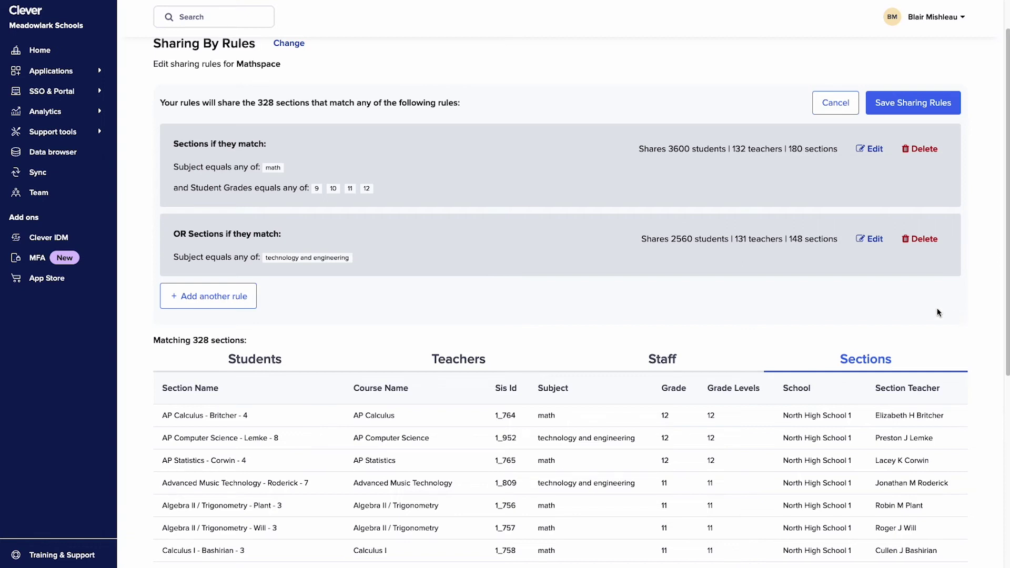
click(873, 239)
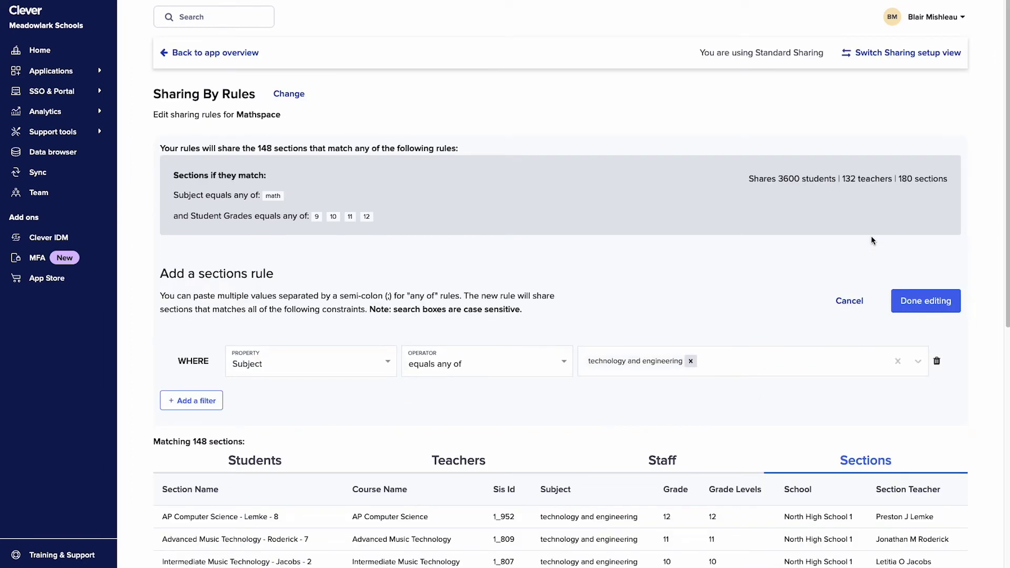
Close the rule editor and preview the staff, teachers and students the rules share
click(926, 300)
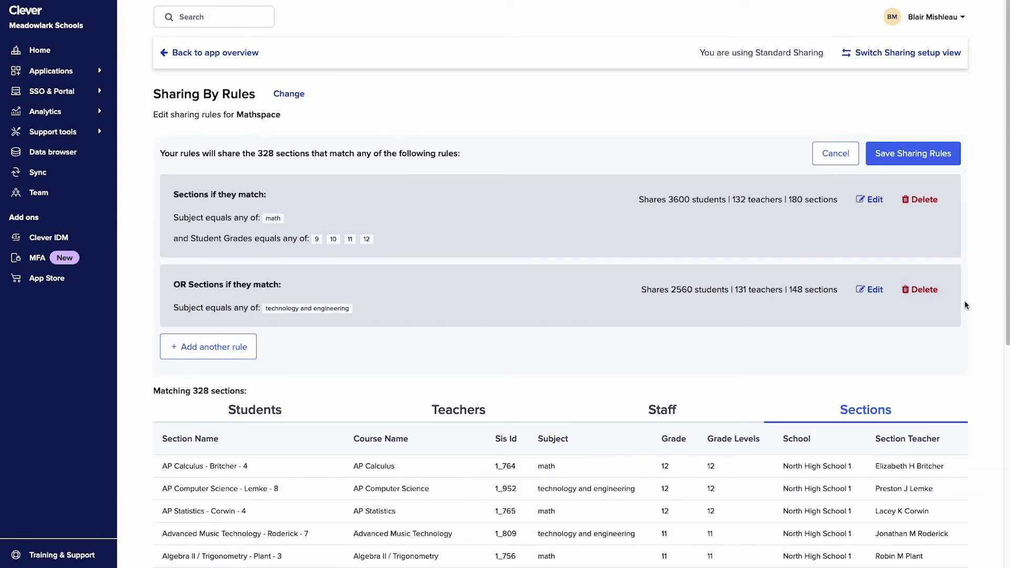
scroll(964, 301, down, 2)
scroll(964, 300, down, 2)
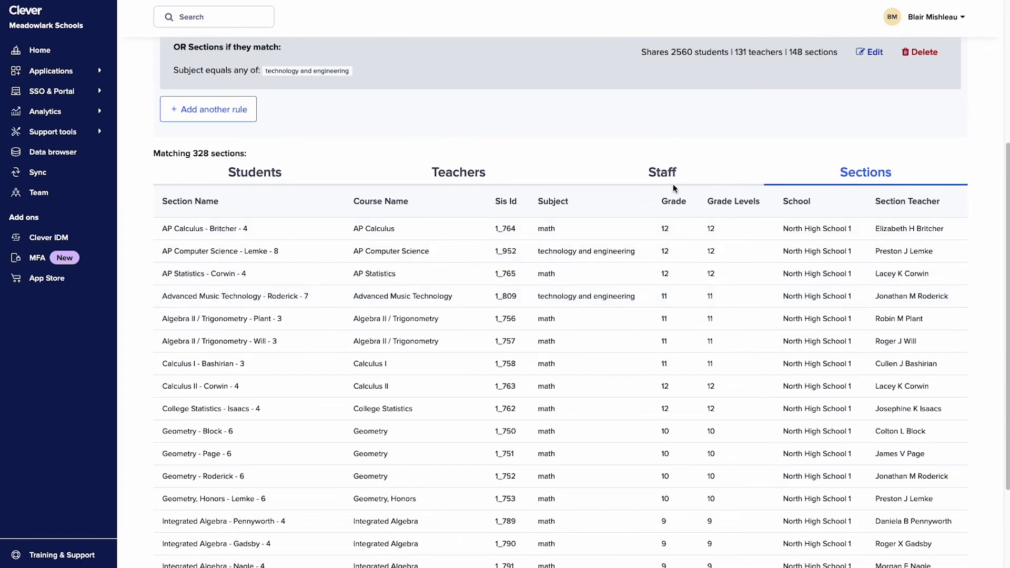
click(662, 170)
click(461, 410)
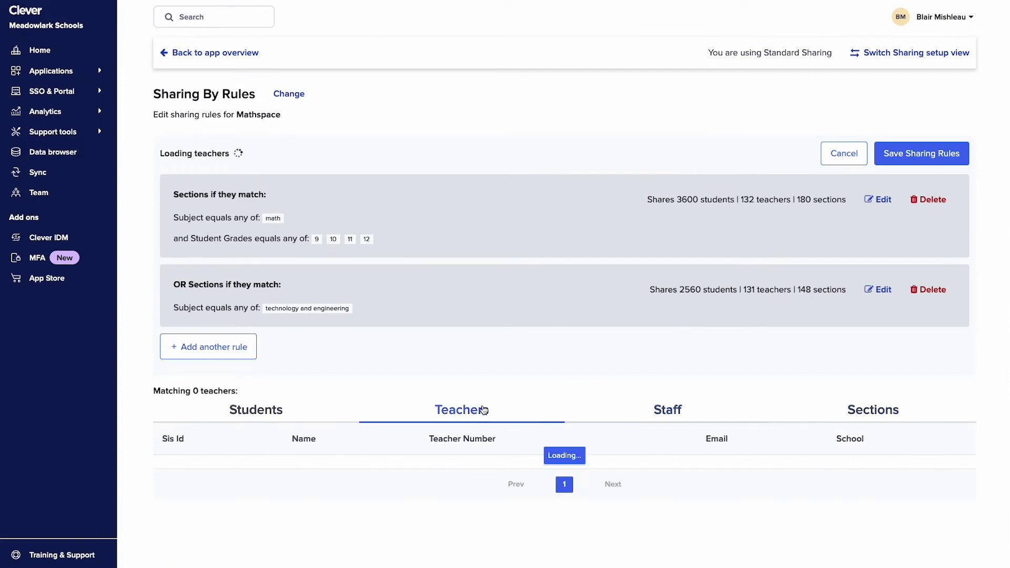
scroll(483, 408, down, 1)
scroll(483, 408, down, 3)
click(254, 45)
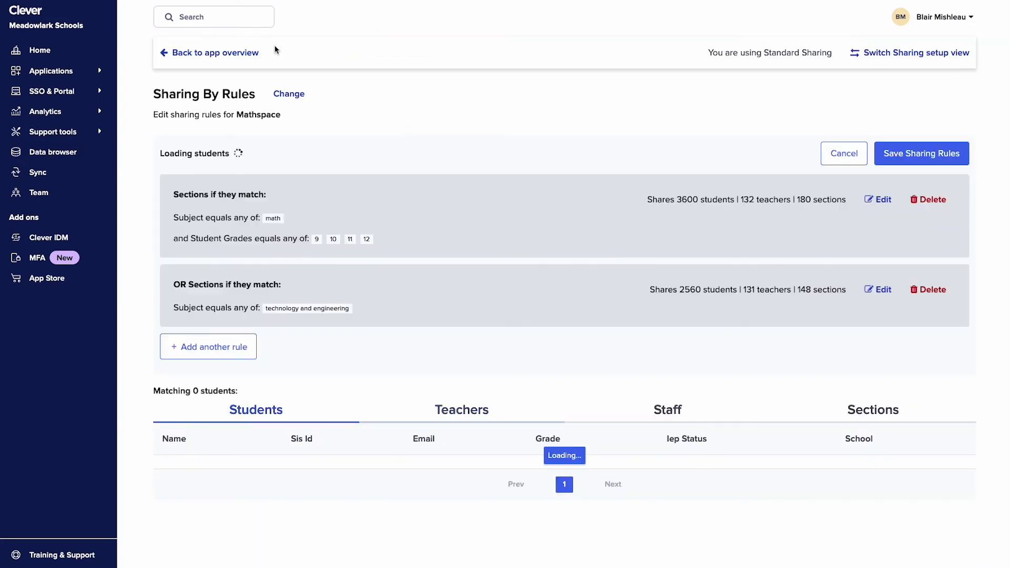
scroll(464, 292, down, 3)
scroll(476, 312, down, 2)
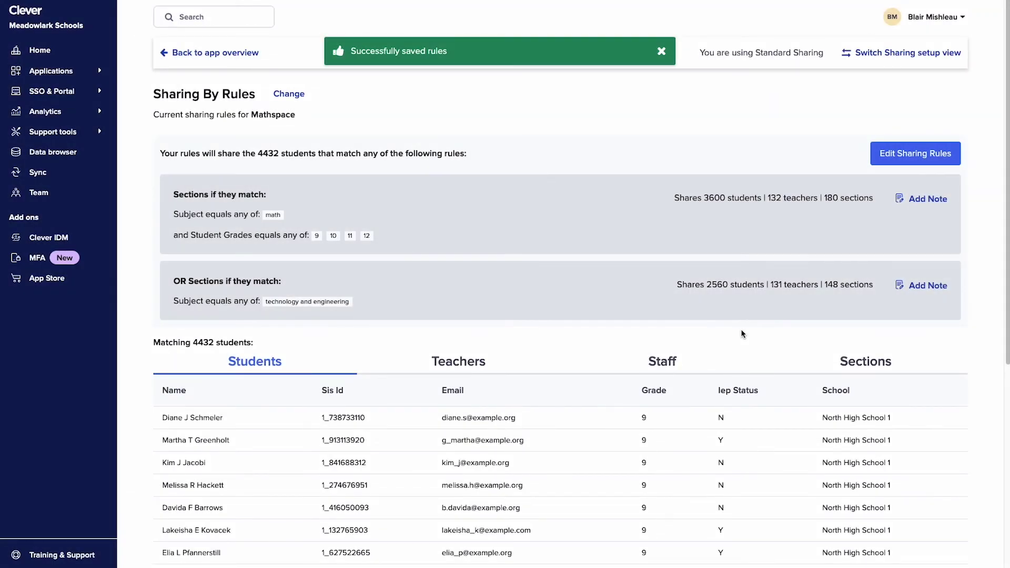
Save the note "For Mathspace high school pilot, 2022-2023." on the math rule
click(922, 199)
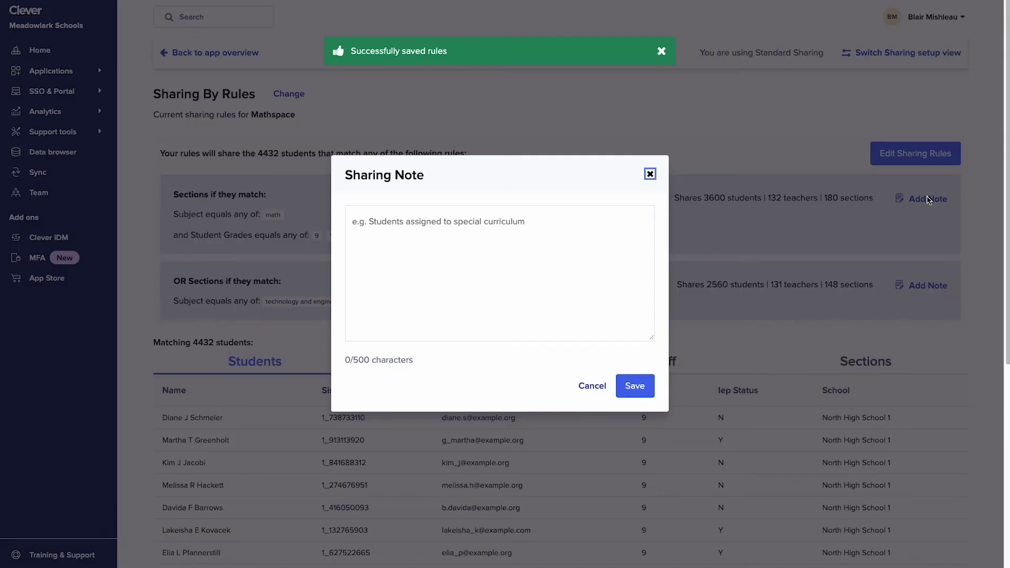
text(For Math)
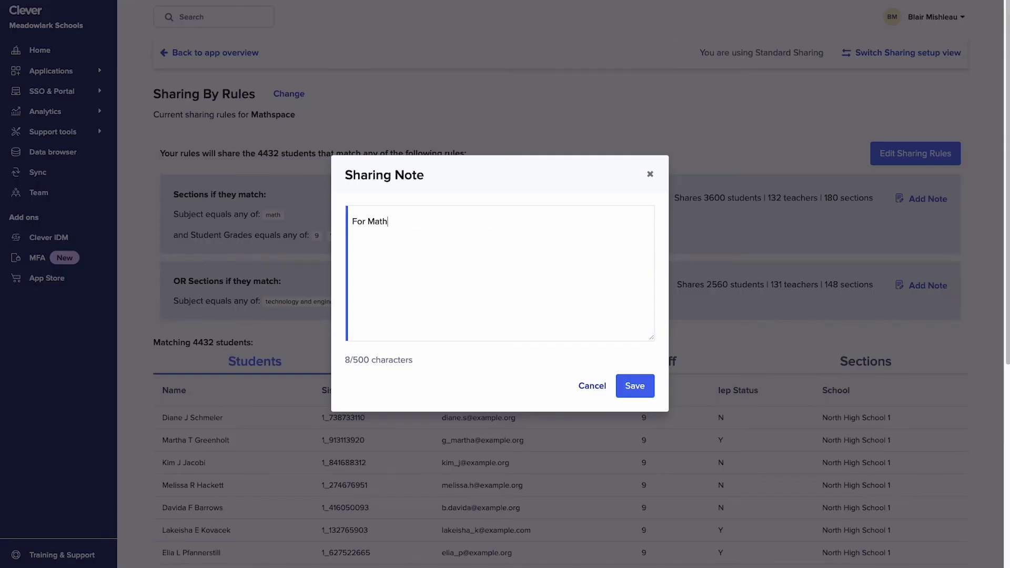
text(space high school pilot, 2022-2023.)
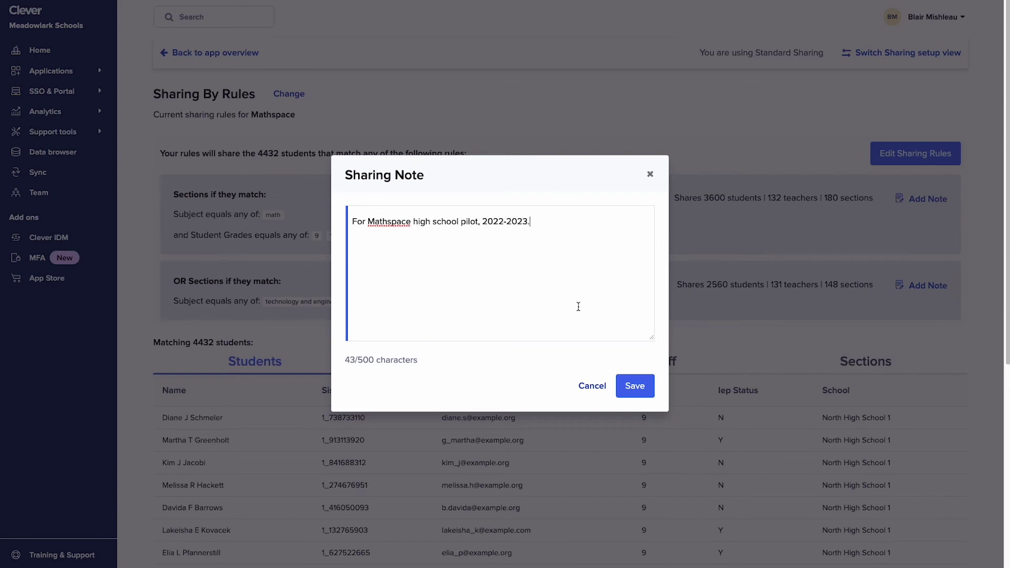
click(634, 385)
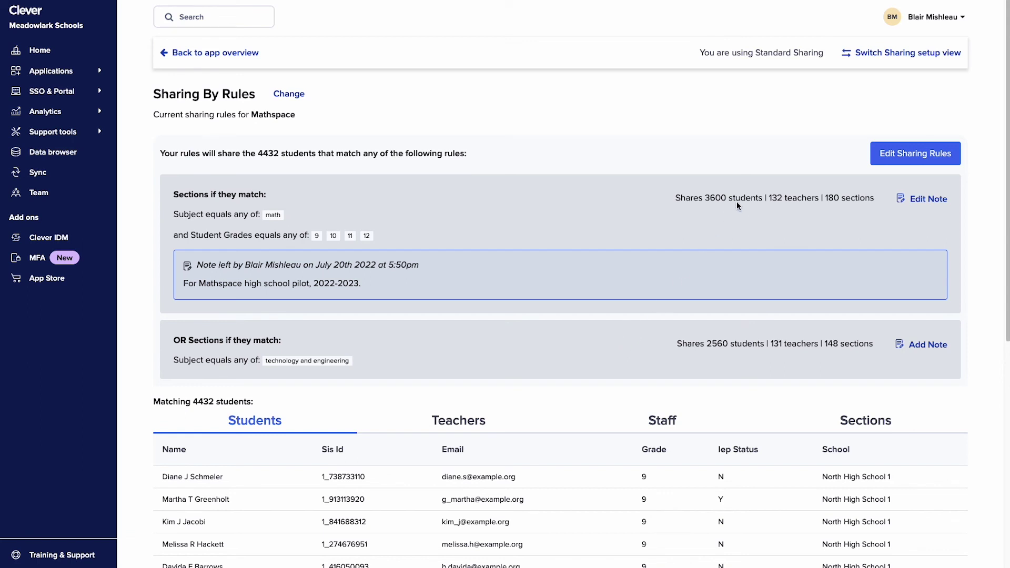
Switch Mathspace's sharing setup view to Guided Sharing and confirm
click(848, 52)
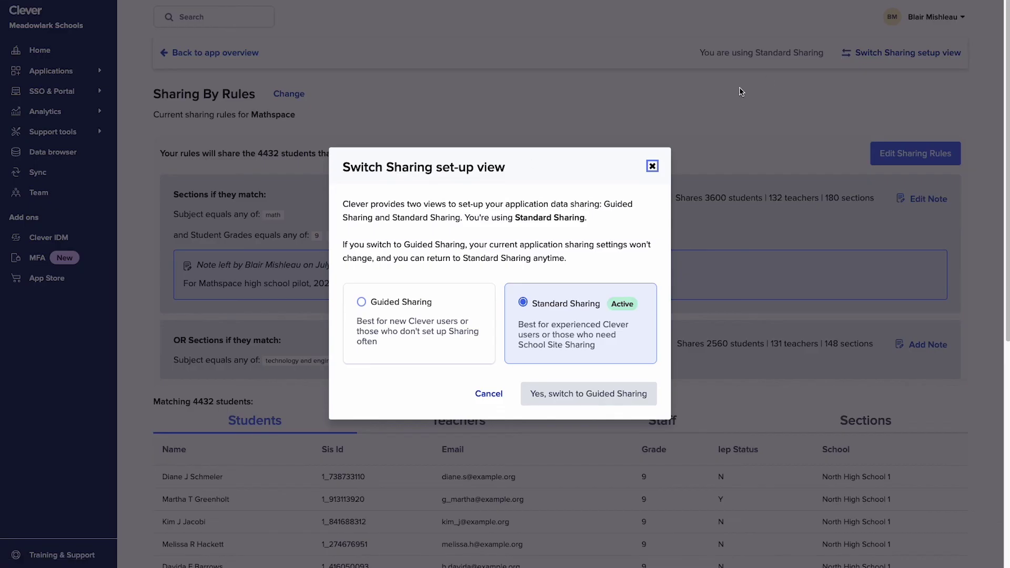
click(362, 302)
click(559, 394)
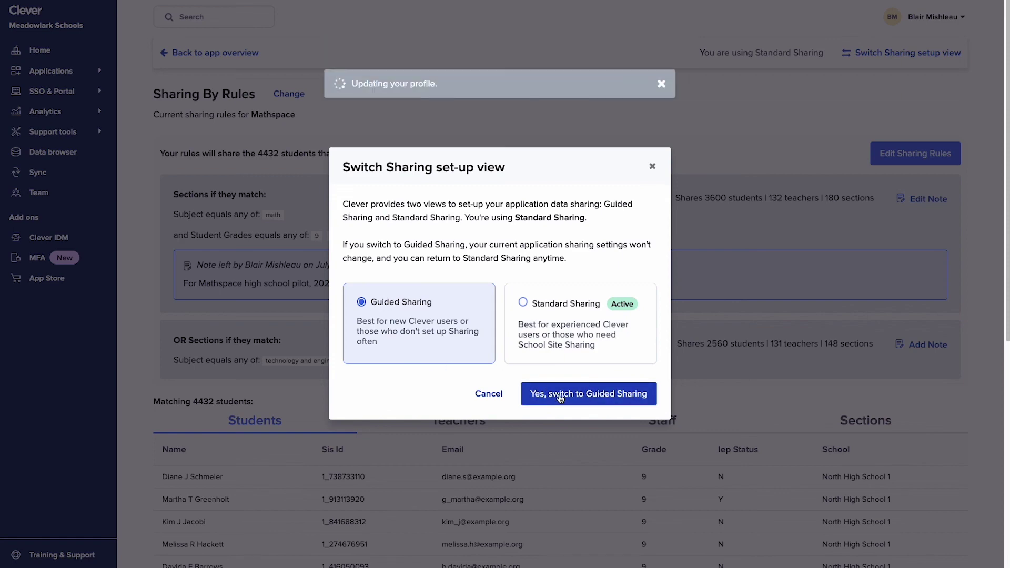